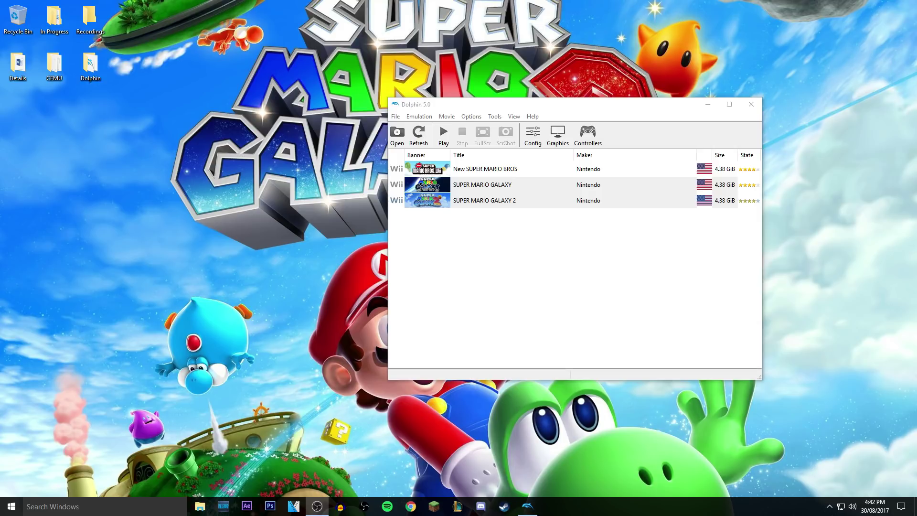
pyautogui.click(483, 201)
pyautogui.click(588, 135)
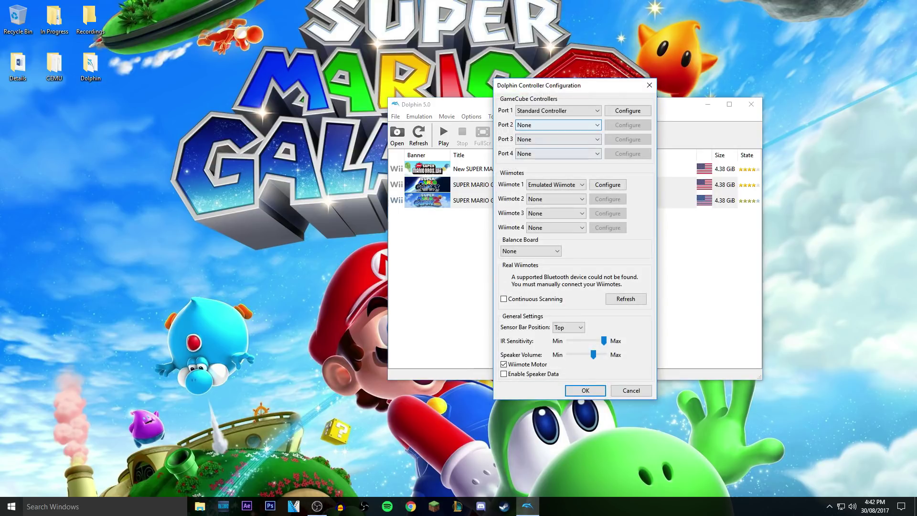
pyautogui.press('Escape')
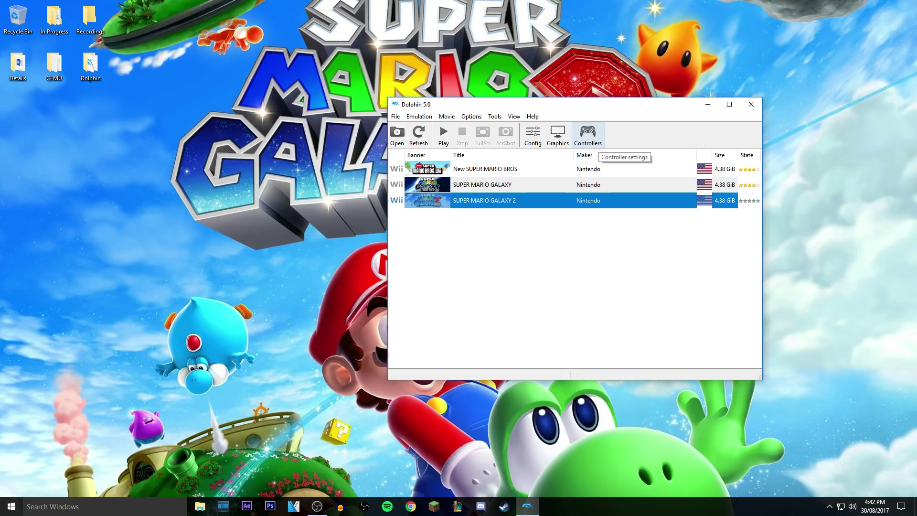
pyautogui.moveTo(525, 104); pyautogui.dragTo(495, 101)
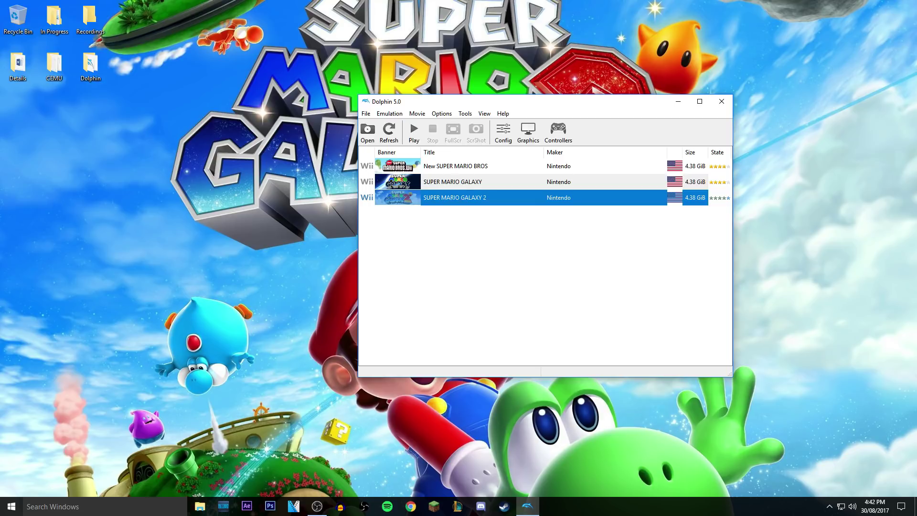
pyautogui.click(453, 181)
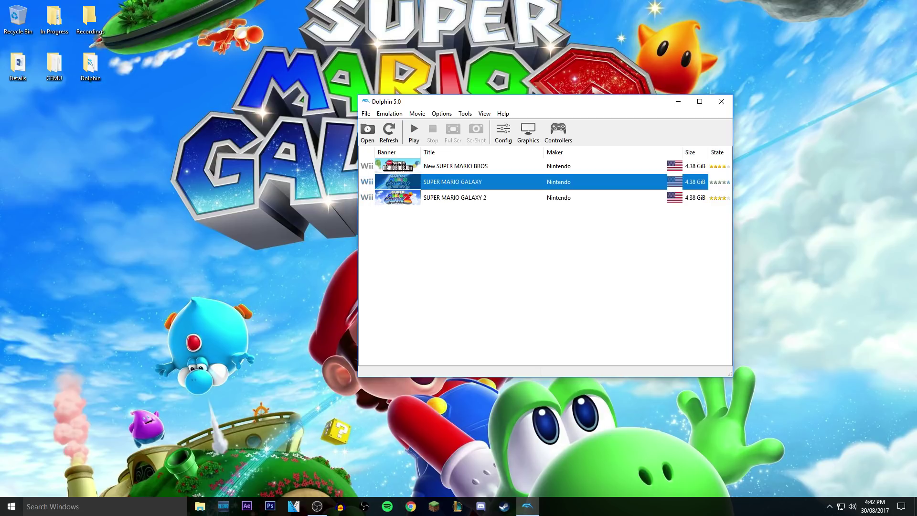
pyautogui.moveTo(455, 240); pyautogui.dragTo(467, 224)
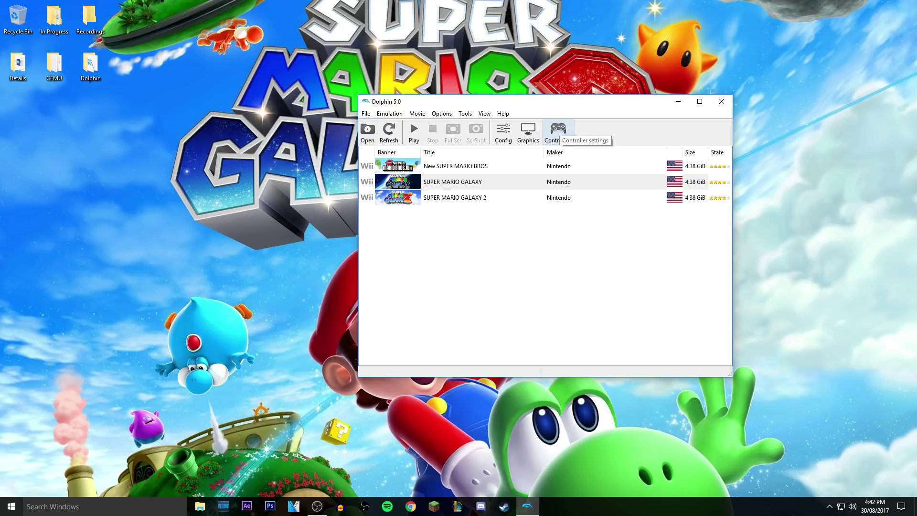
pyautogui.click(558, 132)
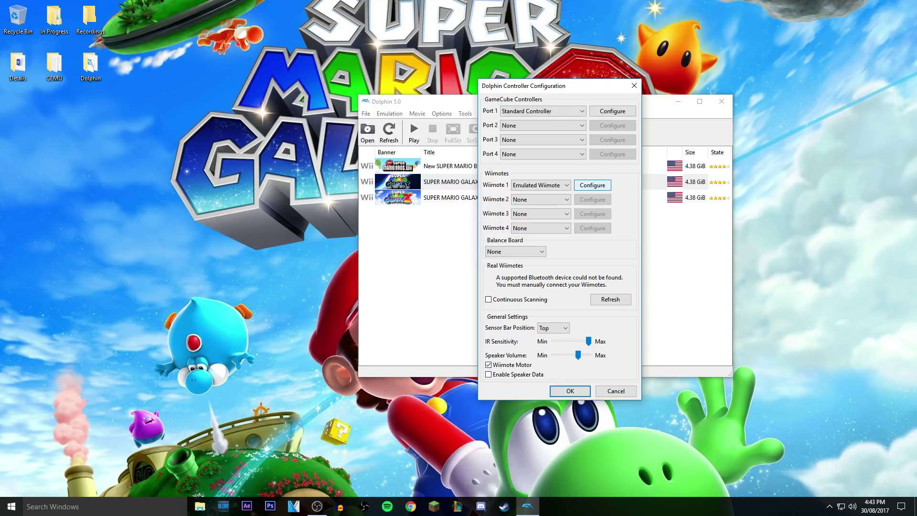
pyautogui.click(592, 185)
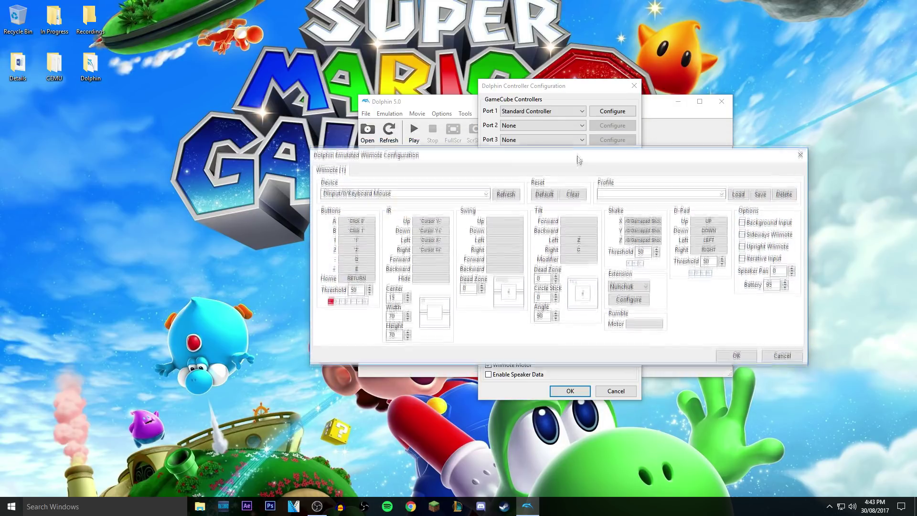
pyautogui.press('Escape')
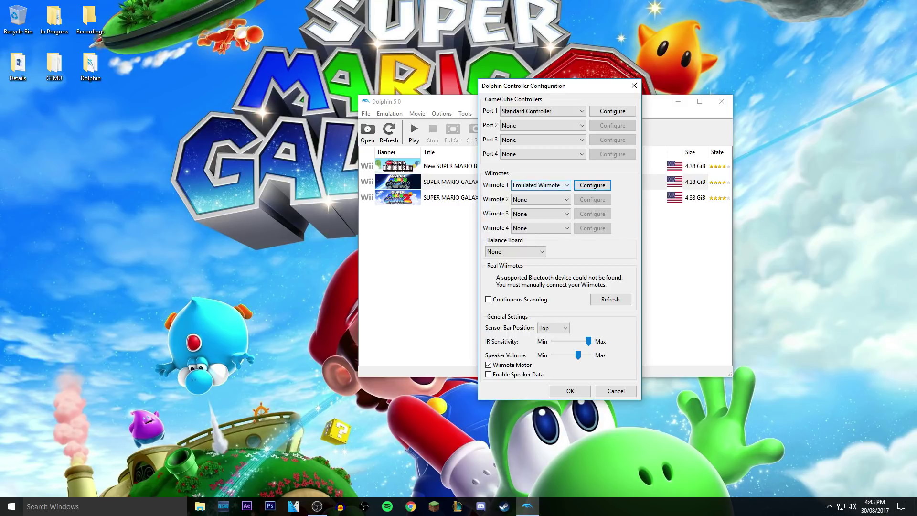
pyautogui.click(634, 86)
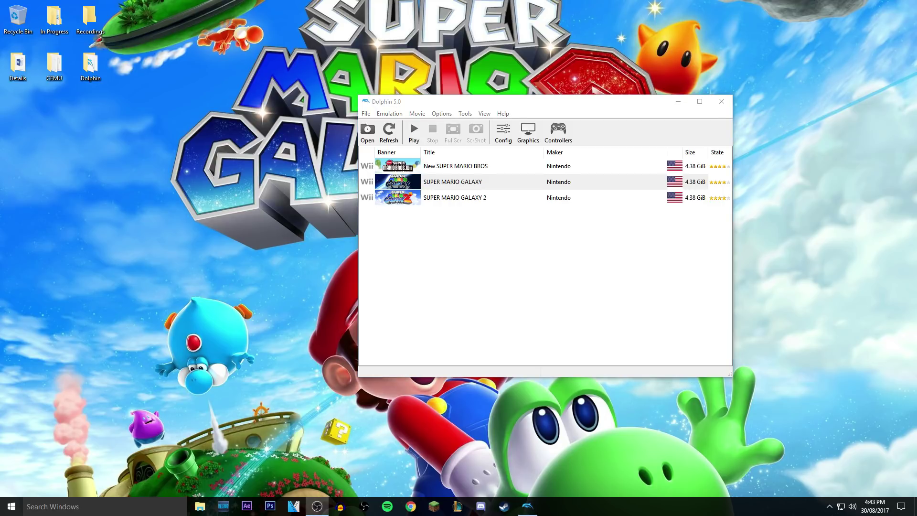
pyautogui.click(580, 262)
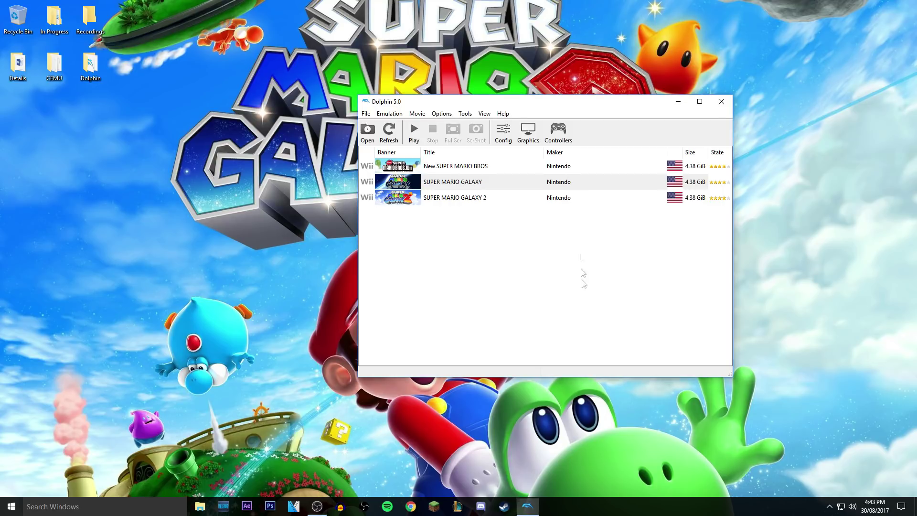
# Open the controller settings and set Wiimote 1 to Emulated Wiimote.
pyautogui.click(554, 136)
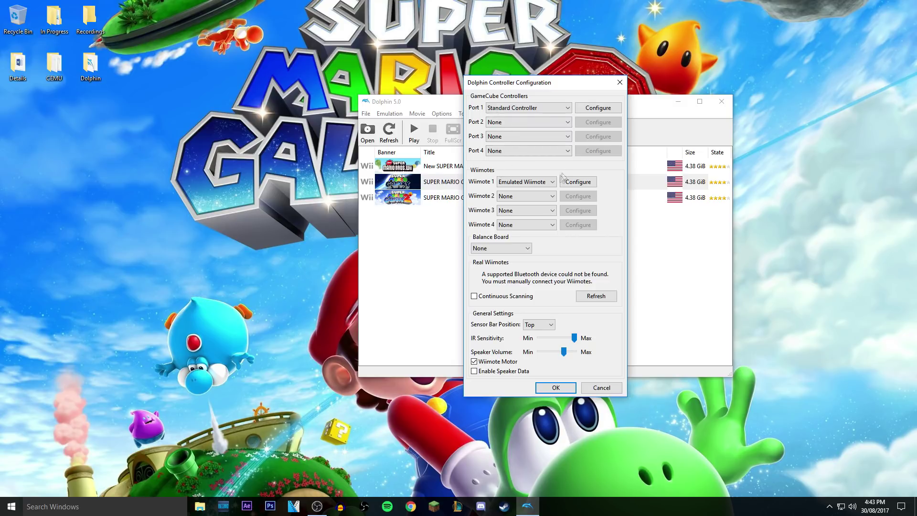
pyautogui.click(526, 182)
pyautogui.click(520, 198)
pyautogui.click(525, 182)
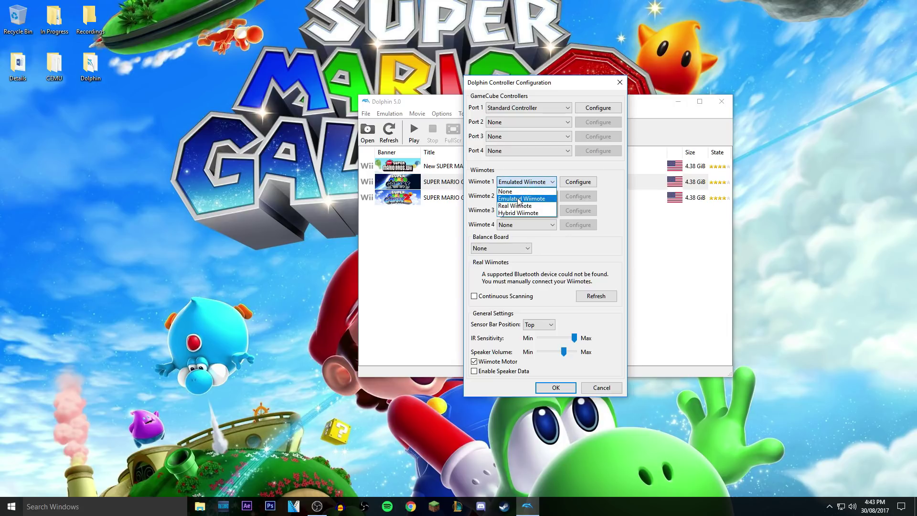
pyautogui.click(520, 199)
# Open the Wiimote 1 configuration and choose DInput/0/Keyboard Mouse as its input device.
pyautogui.click(578, 182)
pyautogui.moveTo(557, 136); pyautogui.dragTo(536, 131)
pyautogui.click(458, 170)
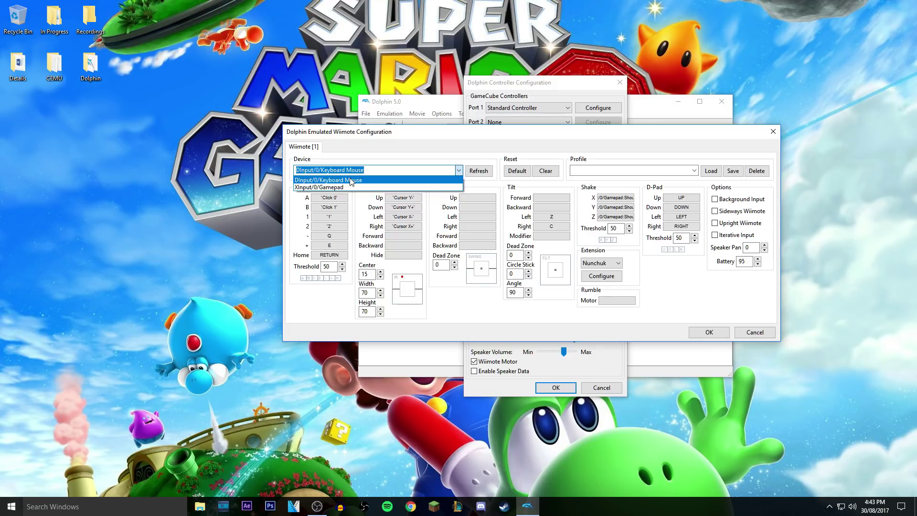
pyautogui.click(351, 180)
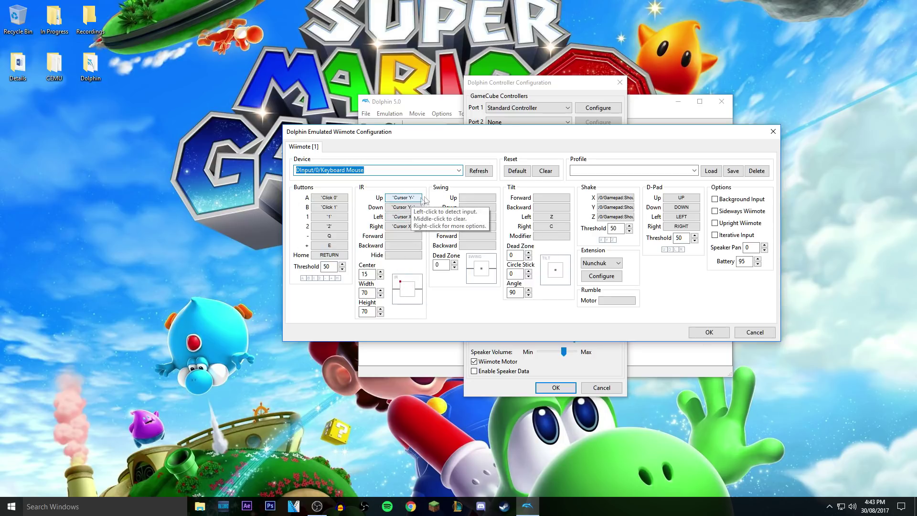
# Try to bind the Wiimote's IR Up direction by detecting input, and look through its available controls.
pyautogui.rightClick(408, 200)
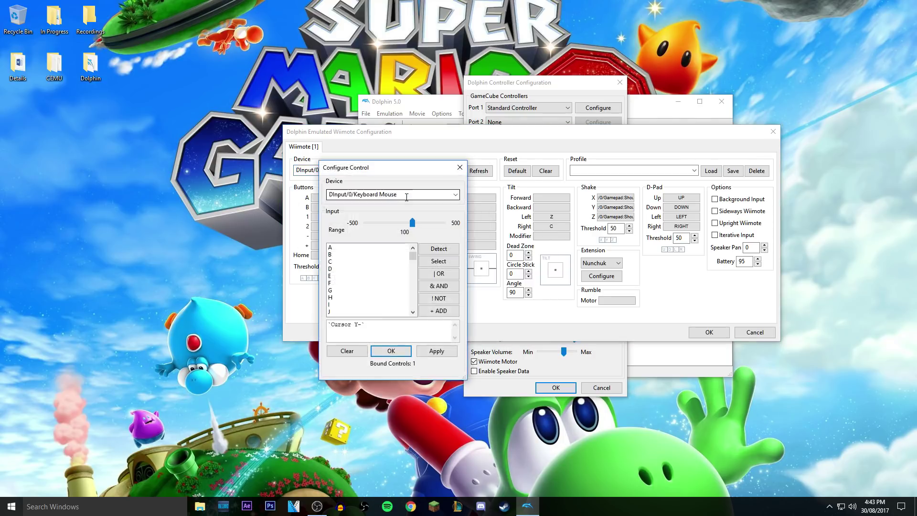
pyautogui.press('Escape')
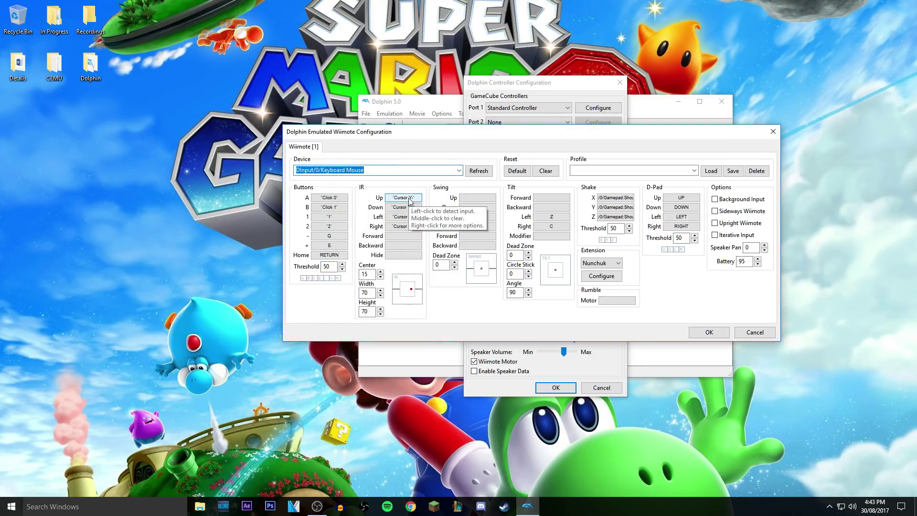
pyautogui.click(410, 199)
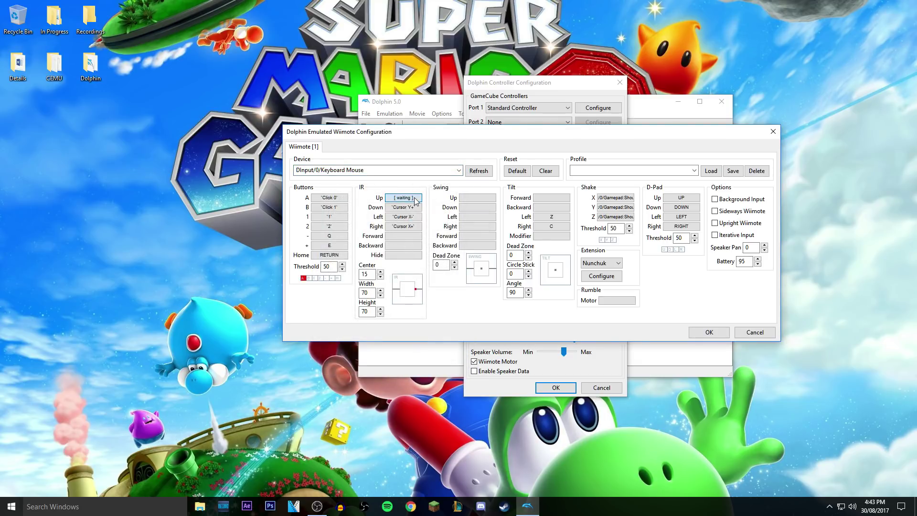
pyautogui.rightClick(405, 198)
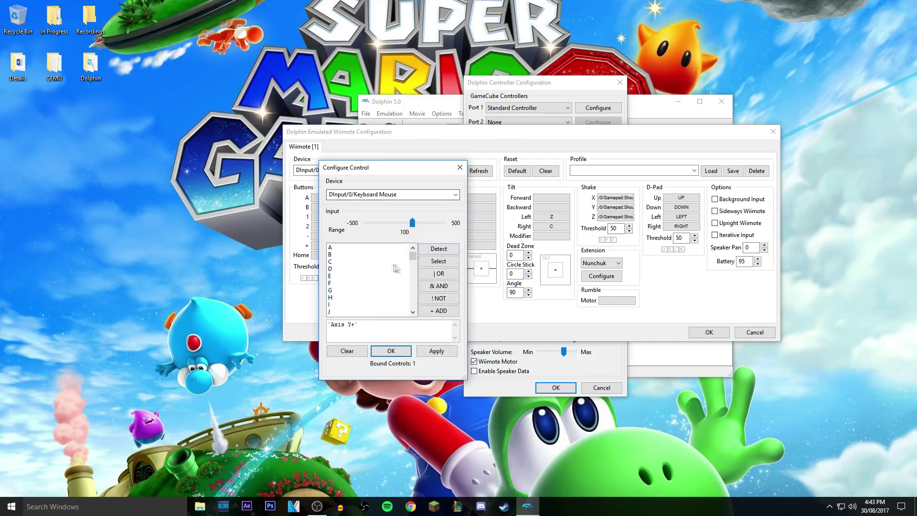
pyautogui.scroll(-10, 385, 272)
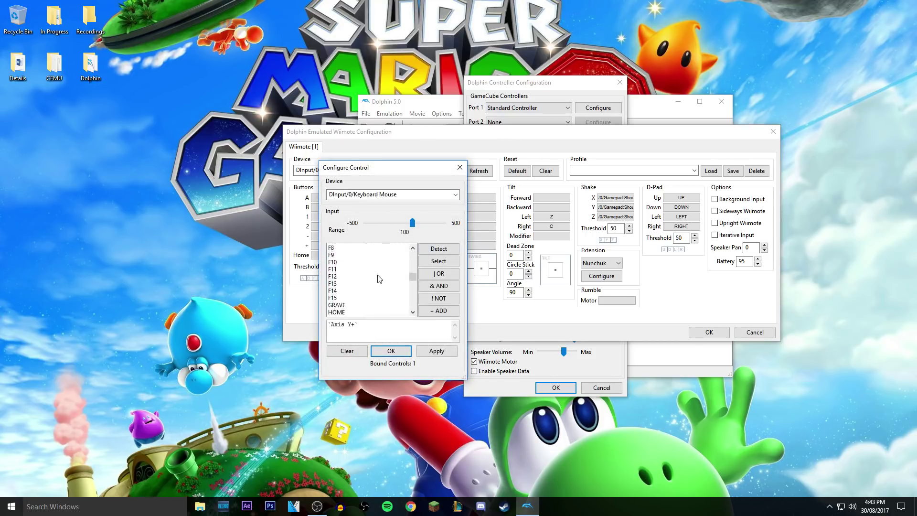
pyautogui.scroll(10, 380, 278)
pyautogui.click(460, 168)
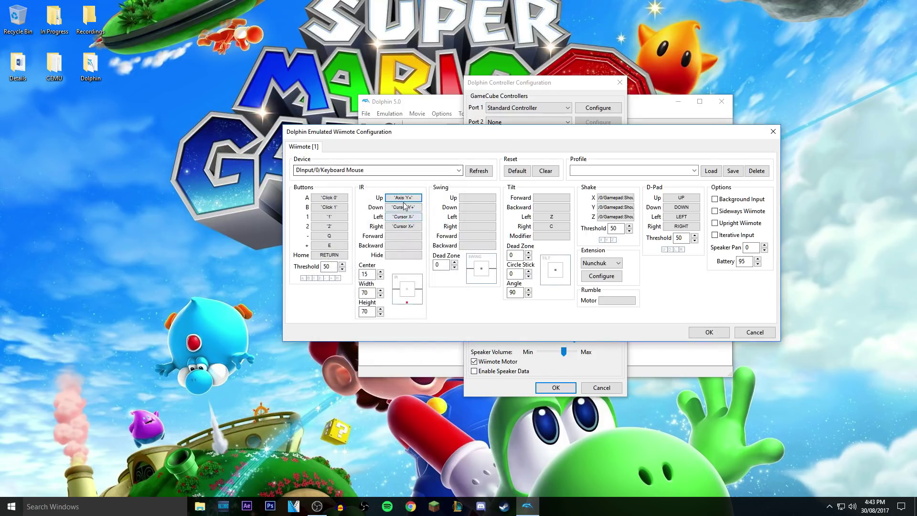
# Bind the Wiimote's IR Up direction to the Cursor Y- input of the keyboard and mouse device.
pyautogui.scroll(-15, 380, 262)
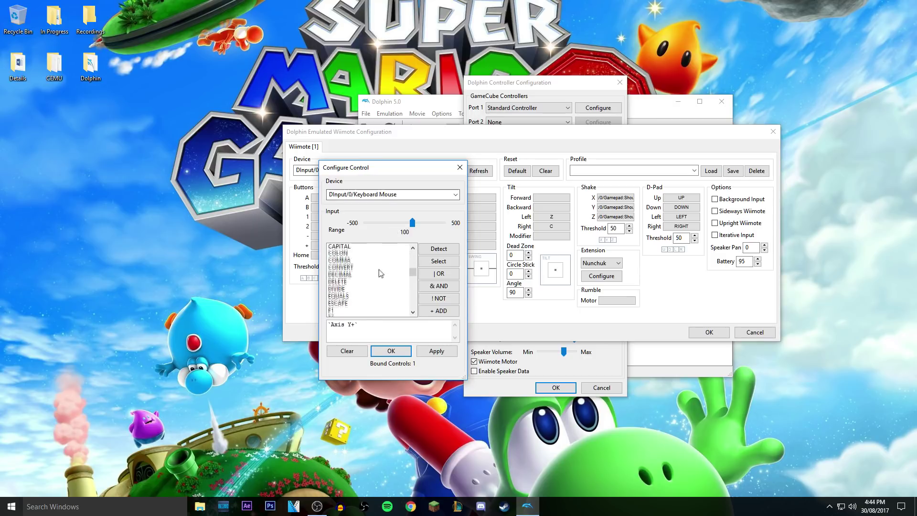
pyautogui.scroll(-10, 381, 264)
pyautogui.moveTo(393, 166); pyautogui.dragTo(478, 270)
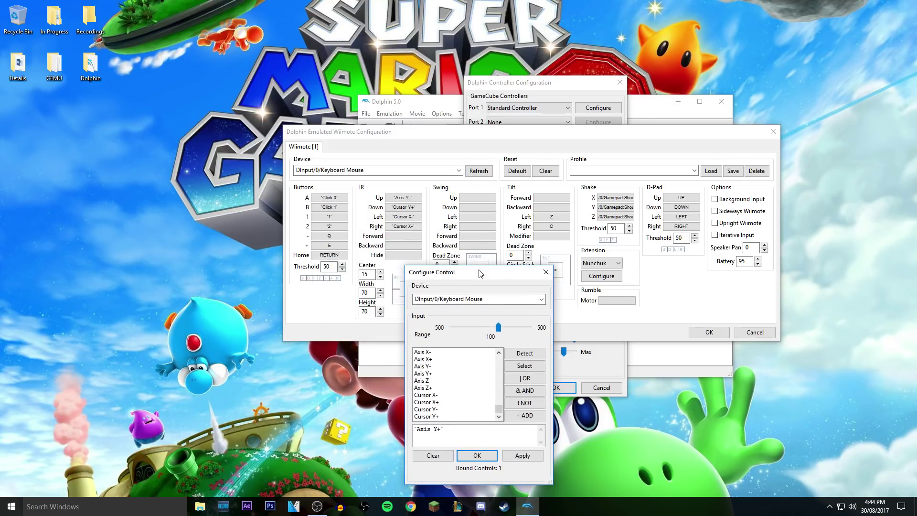
pyautogui.click(447, 416)
pyautogui.click(438, 410)
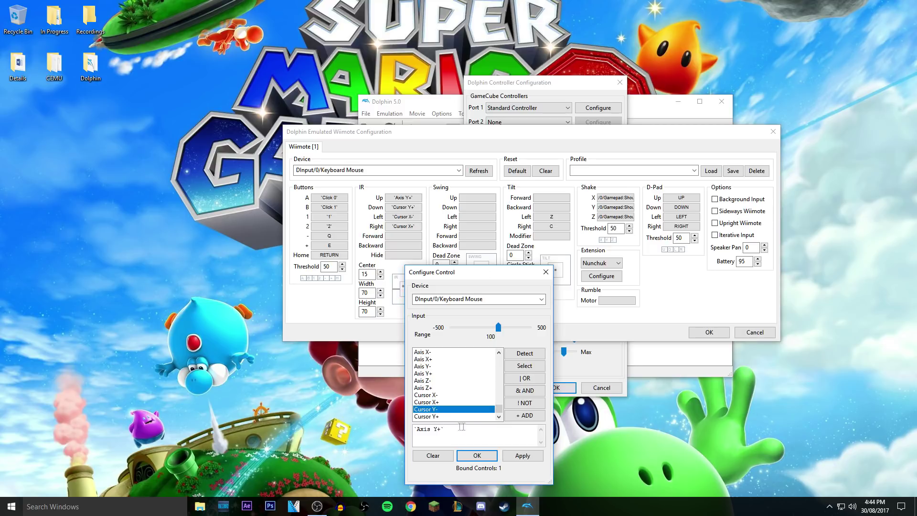
pyautogui.click(524, 366)
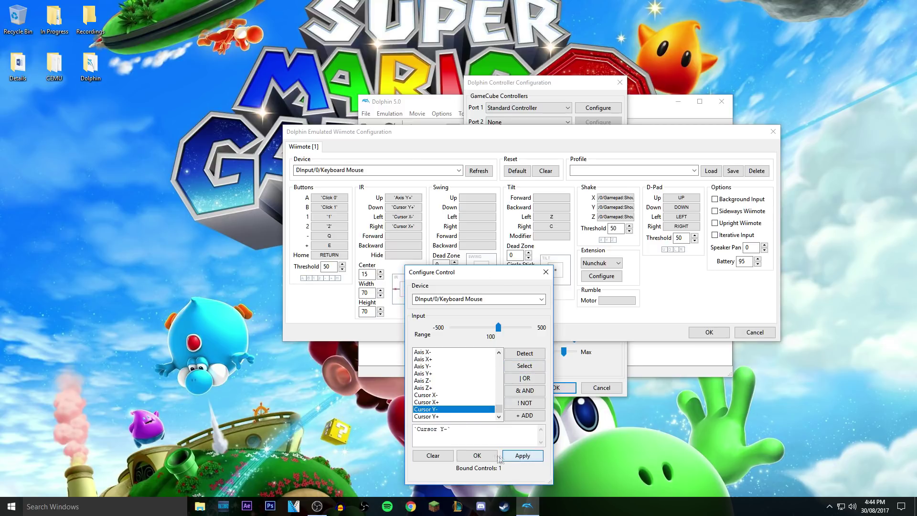
pyautogui.click(493, 456)
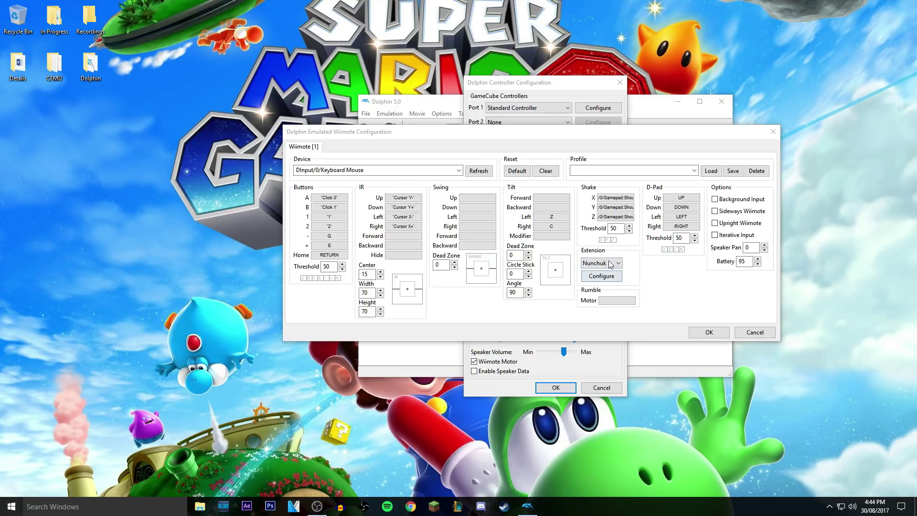
pyautogui.moveTo(592, 133); pyautogui.dragTo(622, 142)
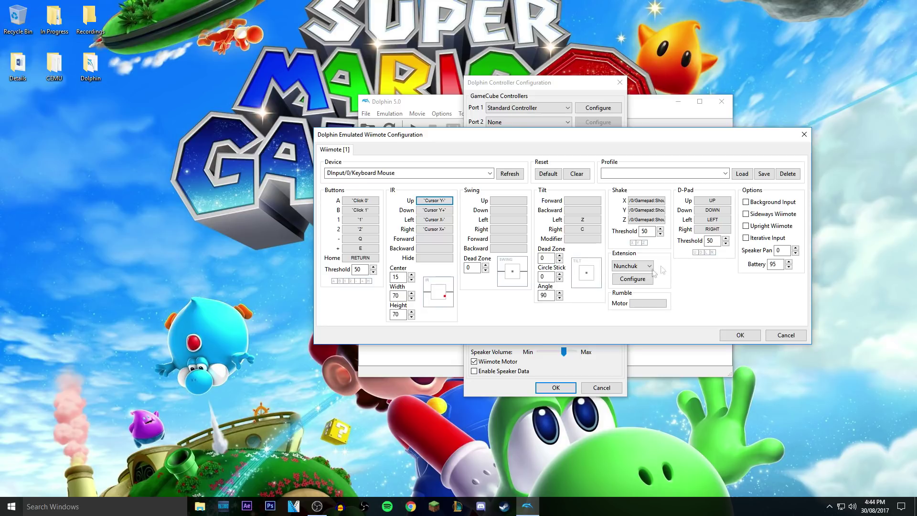
pyautogui.click(634, 280)
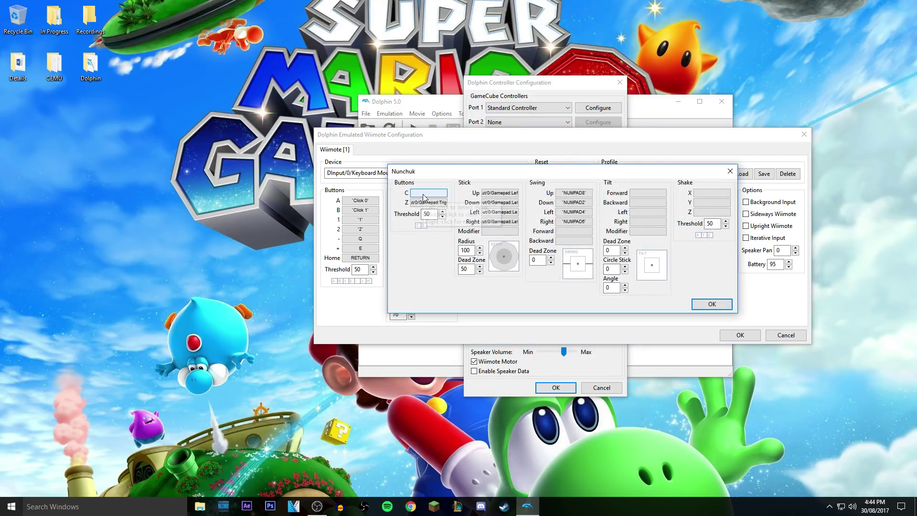
pyautogui.moveTo(702, 177); pyautogui.dragTo(680, 180)
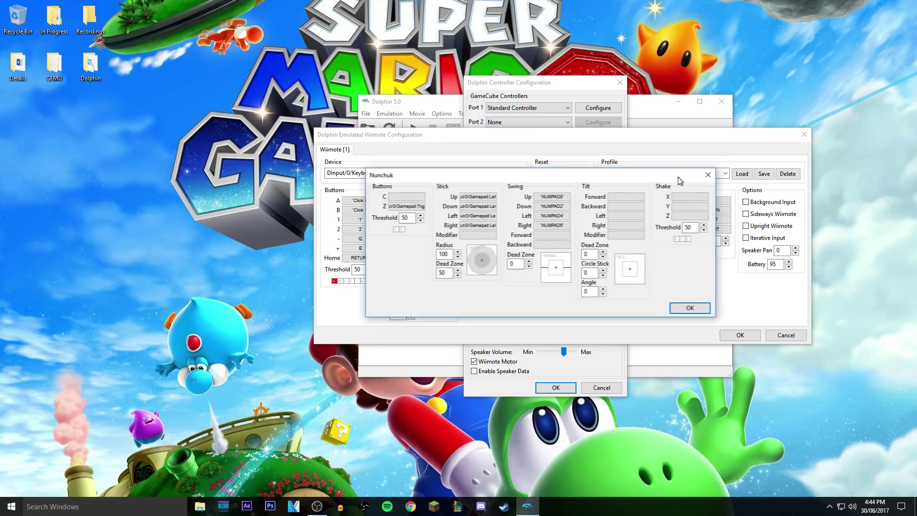
pyautogui.click(708, 175)
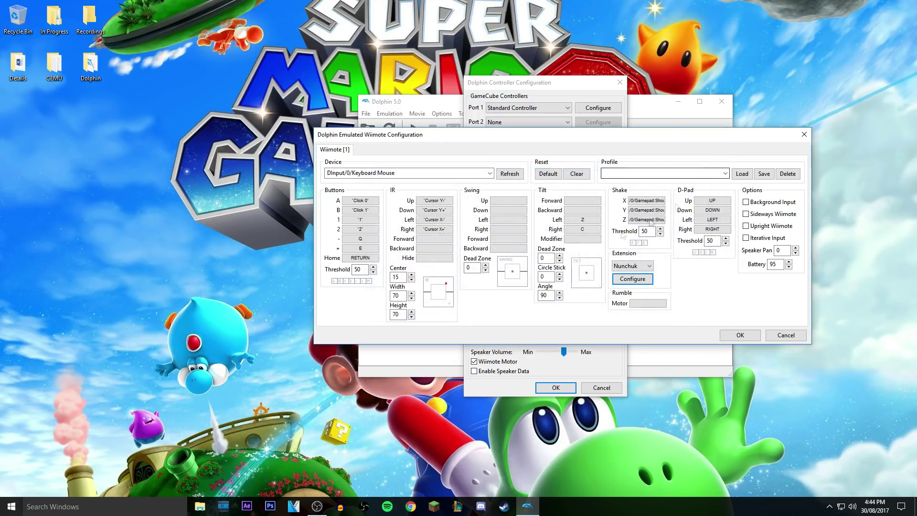
# Switch the Wiimote extension to None and back to Nunchuk.
pyautogui.click(632, 266)
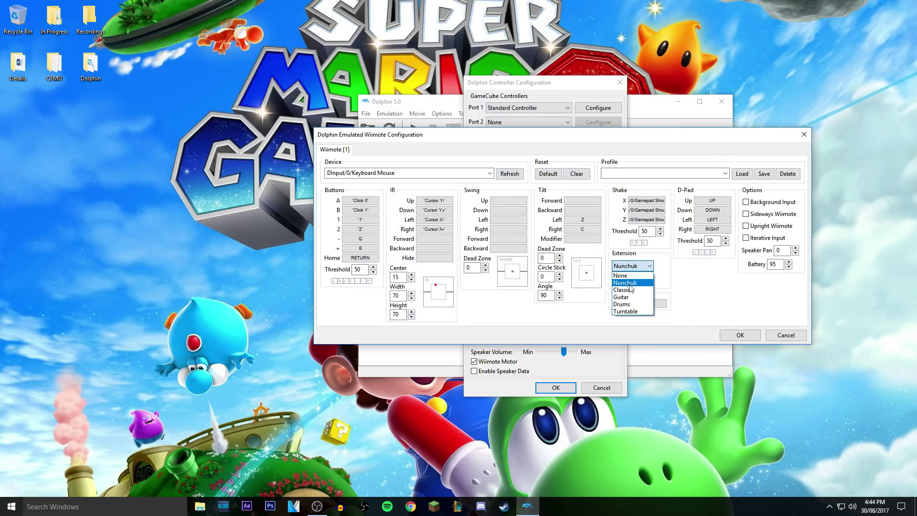
pyautogui.click(623, 275)
pyautogui.click(634, 265)
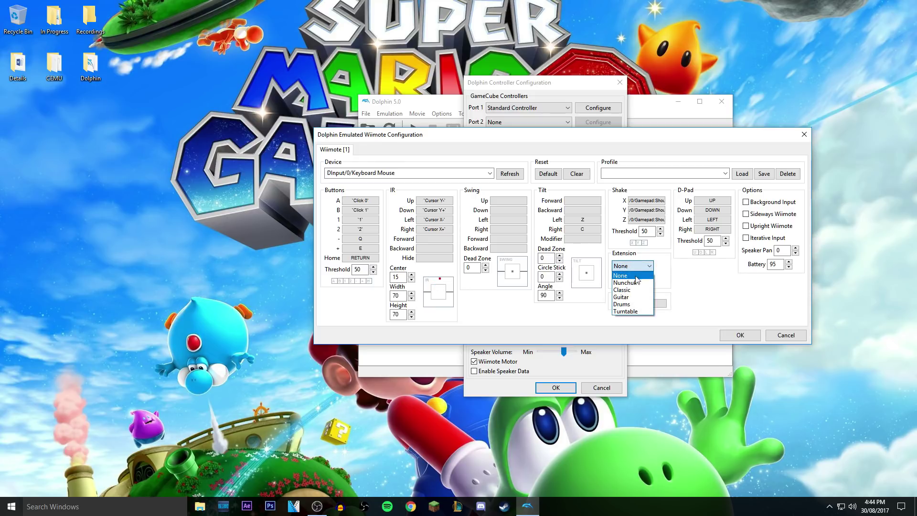
pyautogui.click(633, 284)
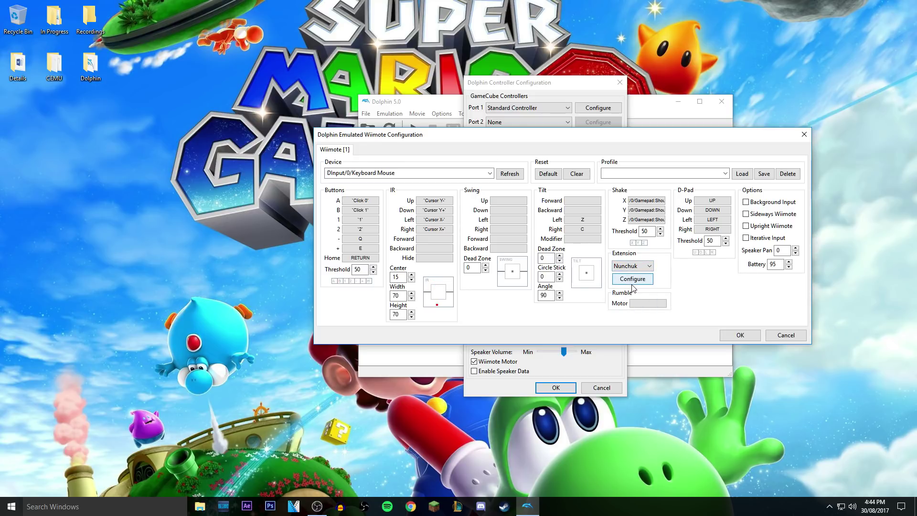
# Open the Nunchuk configuration and detect Trigger L on the XInput/0/Gamepad device for its Z button.
pyautogui.click(633, 281)
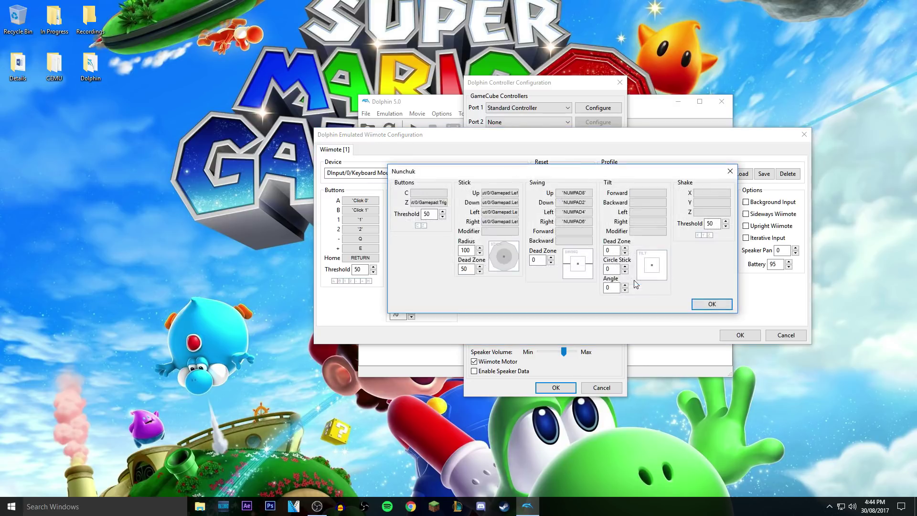
pyautogui.click(428, 192)
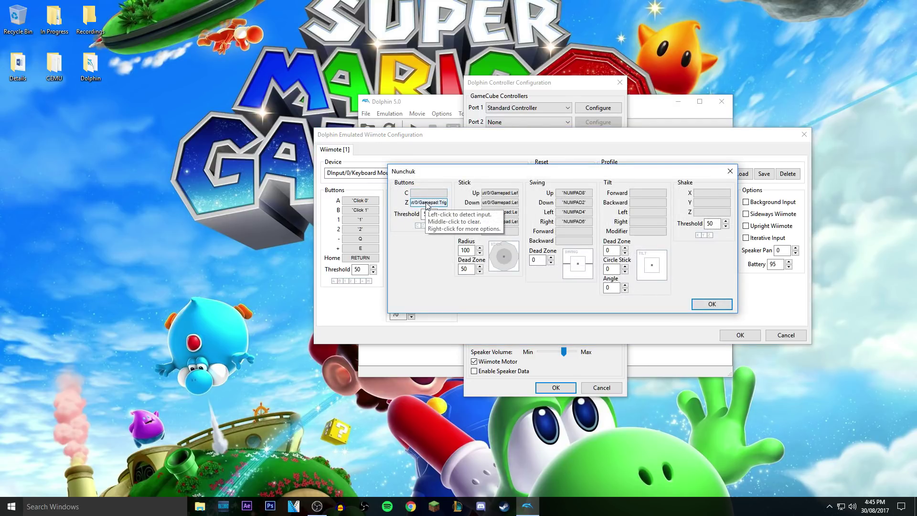
pyautogui.rightClick(427, 205)
pyautogui.click(486, 198)
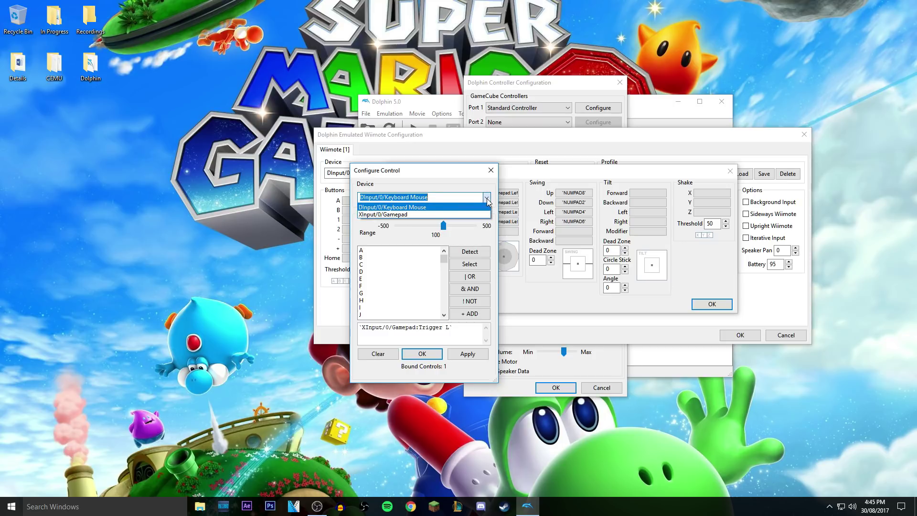
pyautogui.click(404, 215)
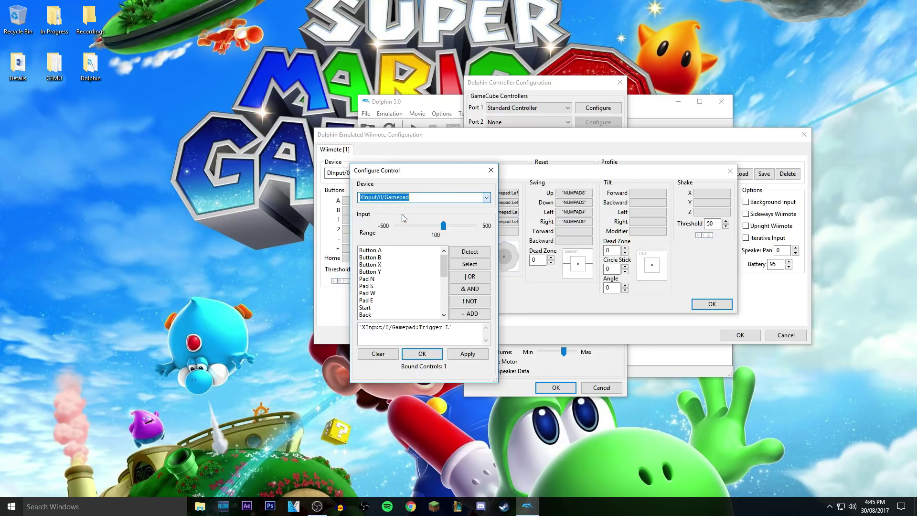
pyautogui.click(468, 253)
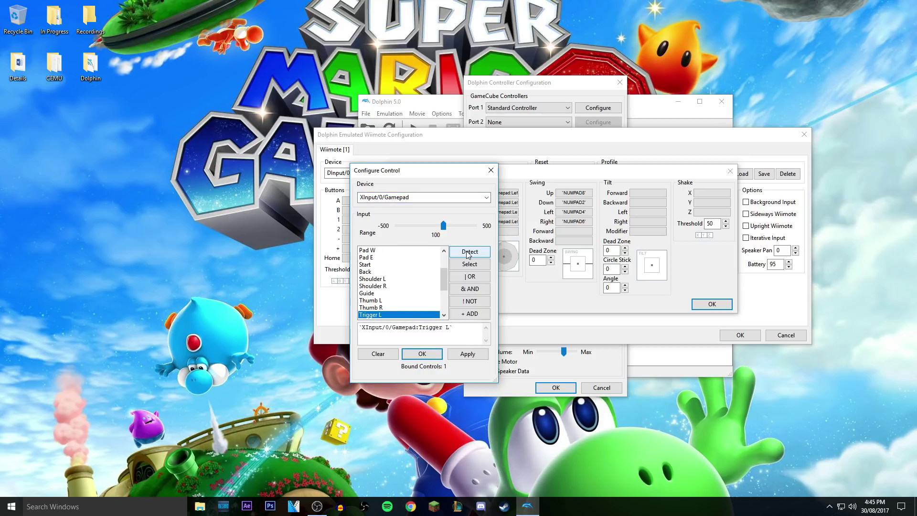
# Insert the Trigger L control into the Z button's expression, remove the duplicate entry, and apply the binding.
pyautogui.moveTo(465, 328); pyautogui.dragTo(353, 334)
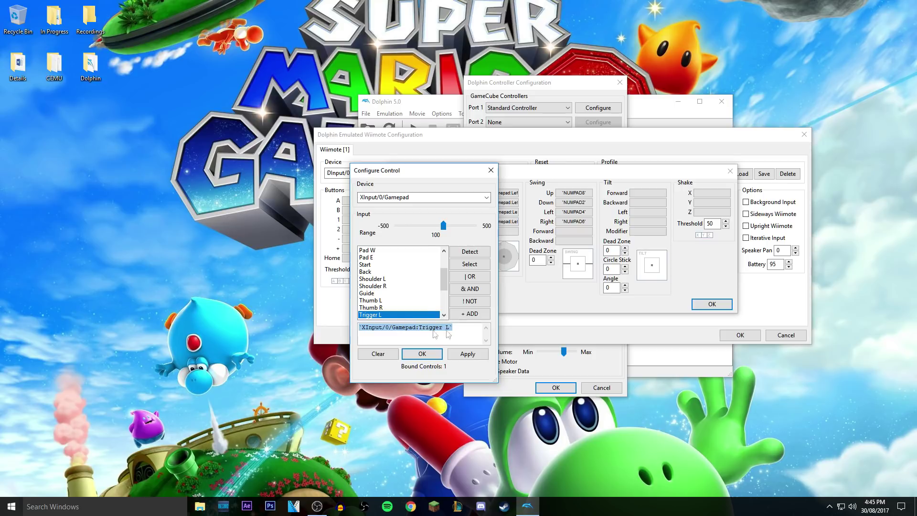
pyautogui.moveTo(471, 332); pyautogui.dragTo(354, 327)
pyautogui.click(469, 264)
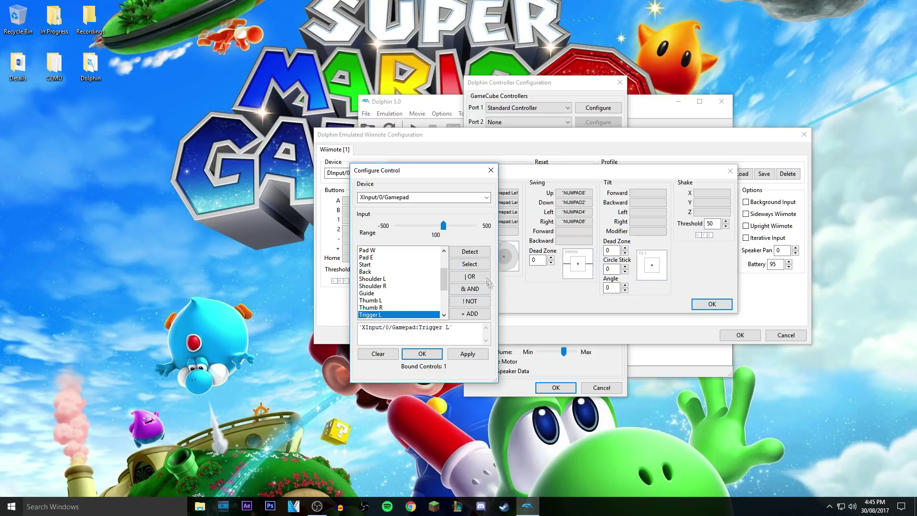
pyautogui.click(470, 264)
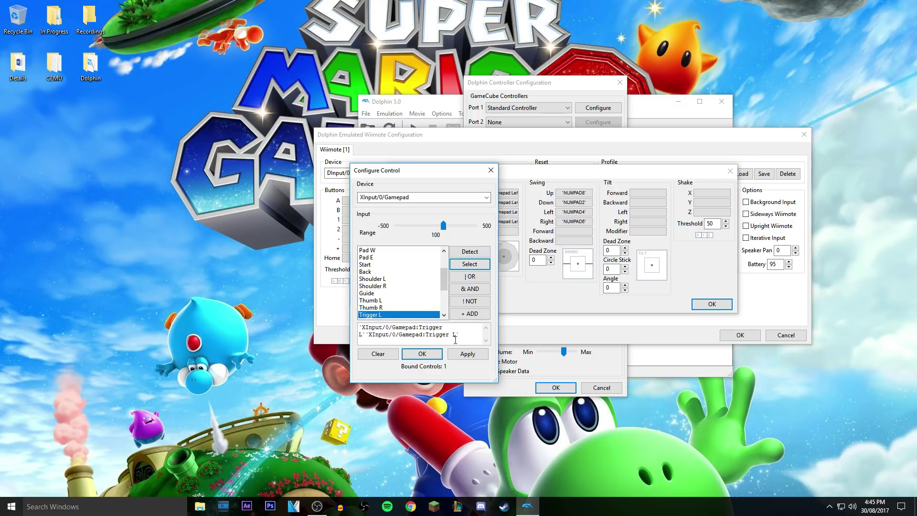
pyautogui.moveTo(460, 331); pyautogui.dragTo(367, 339)
pyautogui.press('BackSpace')
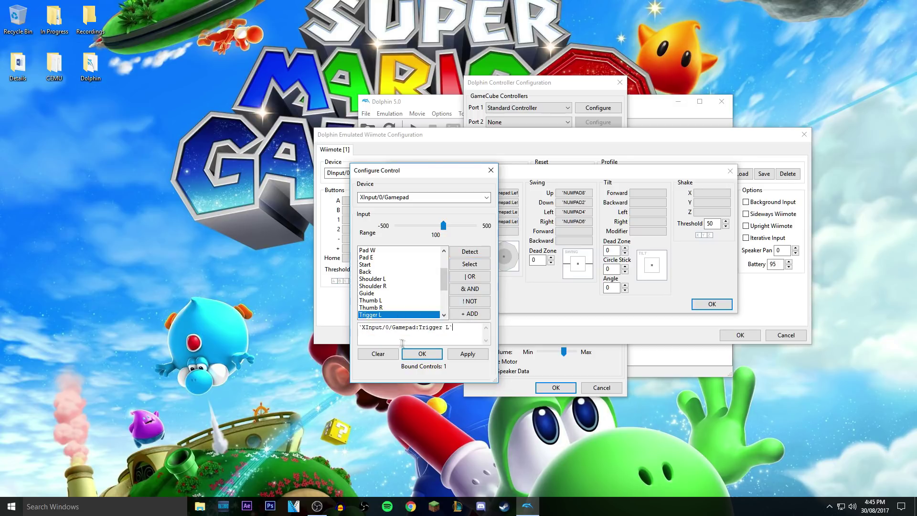
pyautogui.click(466, 356)
pyautogui.click(422, 354)
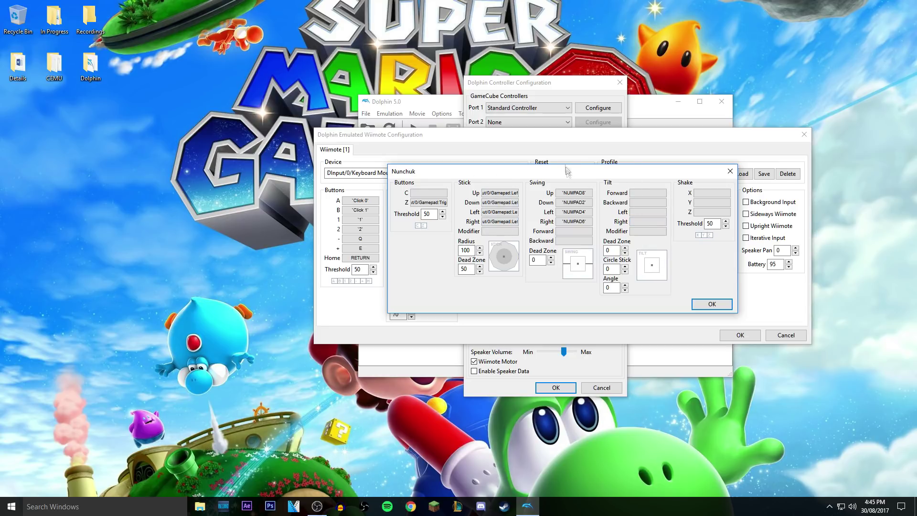
# Move the Nunchuk window clear of the Wiimote bindings, then accept the Nunchuk, Wiimote and controller configurations.
pyautogui.moveTo(565, 170); pyautogui.dragTo(619, 321)
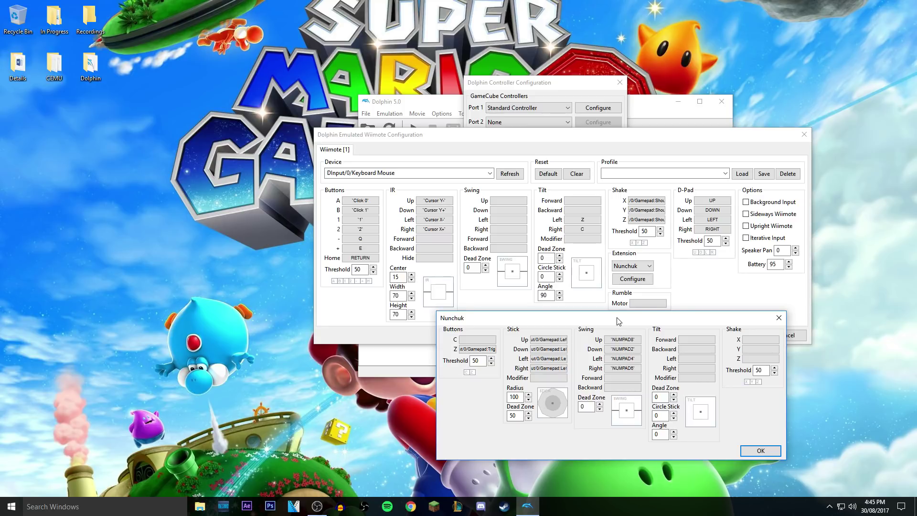
pyautogui.moveTo(619, 320)
pyautogui.mouseDown()
pyautogui.moveTo(571, 316)
pyautogui.moveTo(612, 293)
pyautogui.moveTo(628, 305)
pyautogui.moveTo(619, 319)
pyautogui.mouseUp()
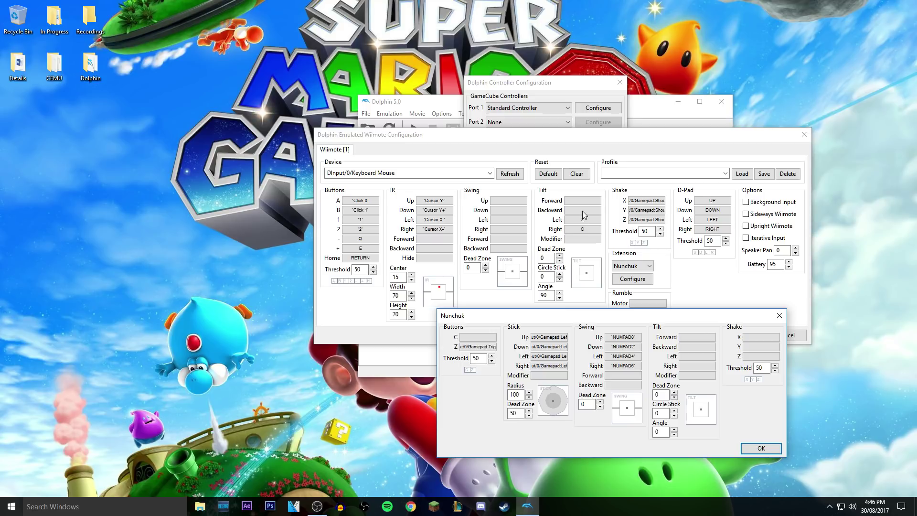
pyautogui.moveTo(626, 318); pyautogui.dragTo(640, 320)
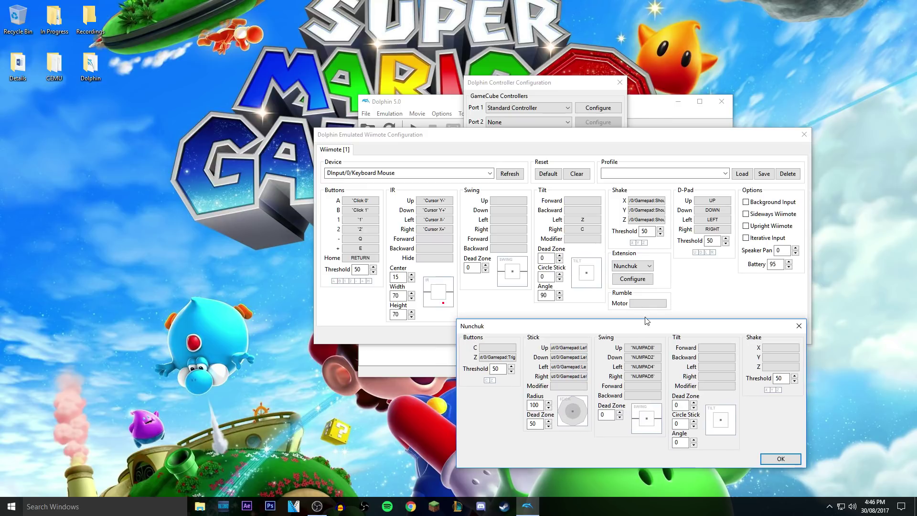
pyautogui.click(781, 459)
pyautogui.click(740, 336)
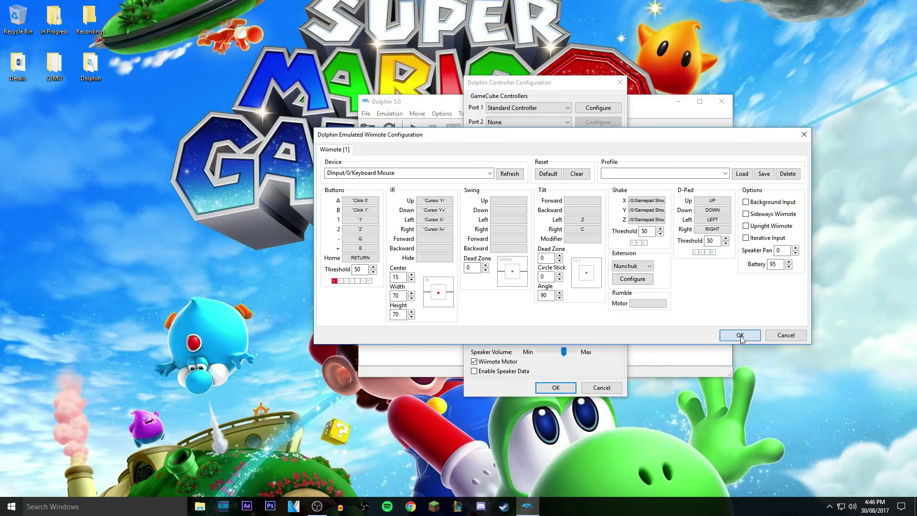
pyautogui.click(554, 390)
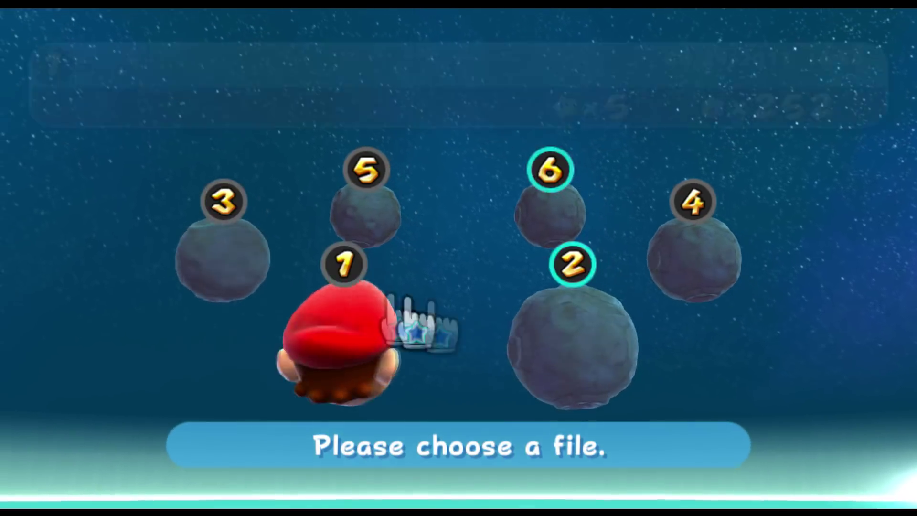
# Create save file 2 with the Yoshi icon and start playing it.
pyautogui.moveTo(416, 324)
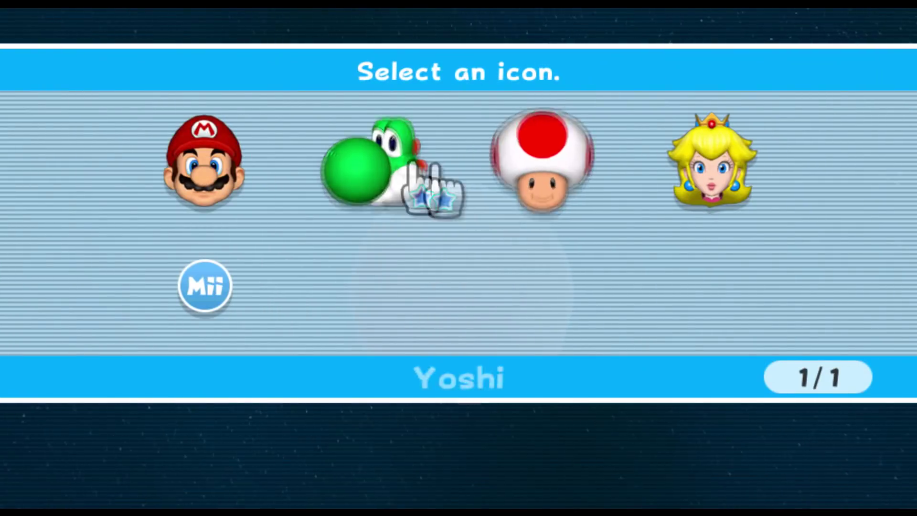
pyautogui.click(423, 165)
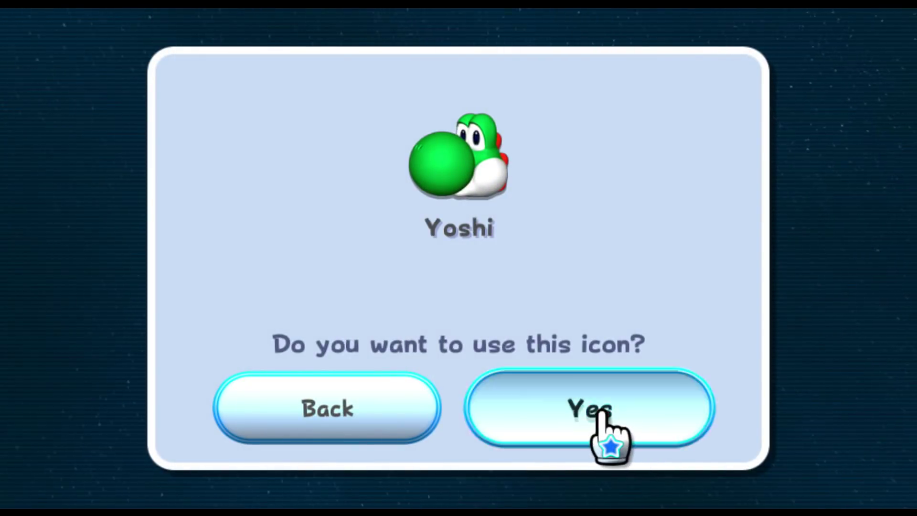
pyautogui.click(599, 412)
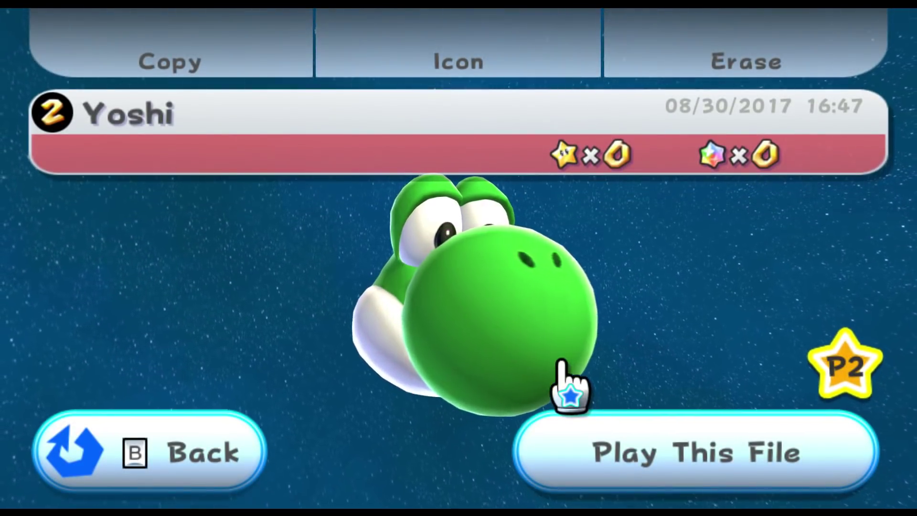
pyautogui.click(602, 432)
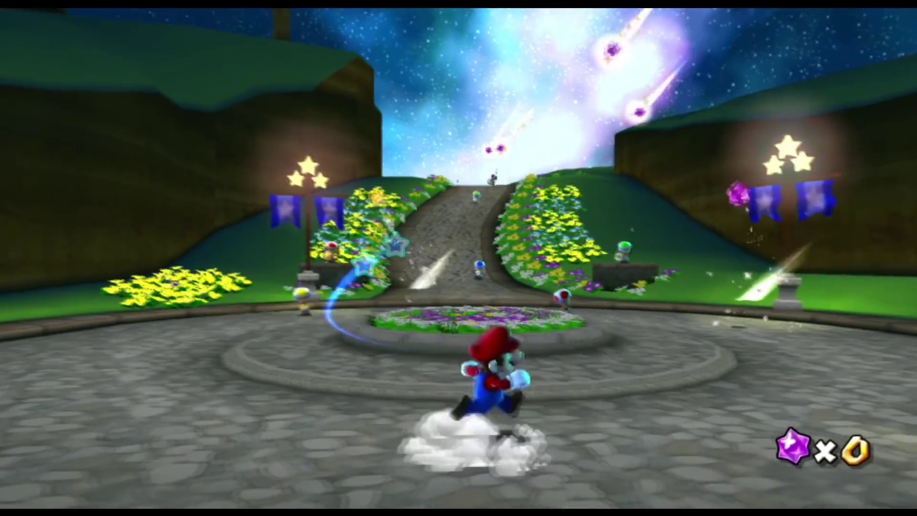
pyautogui.press('Up')
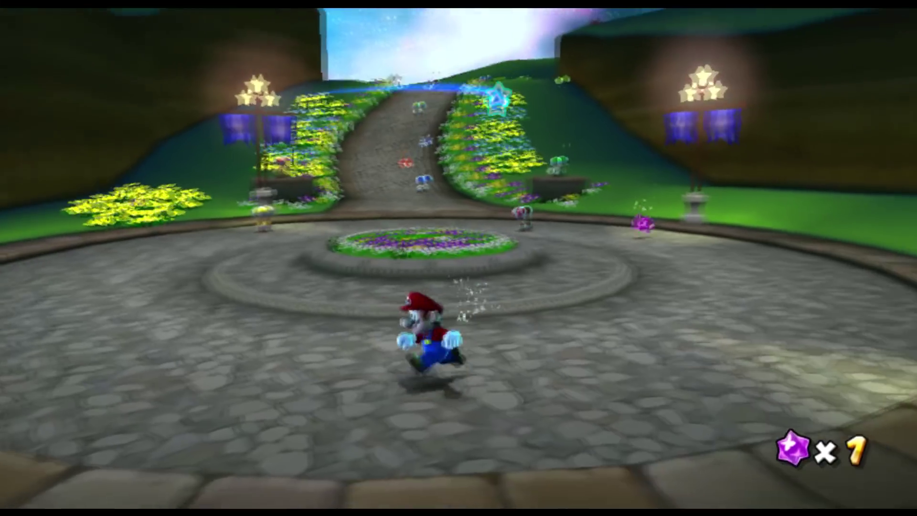
pyautogui.press('Up')
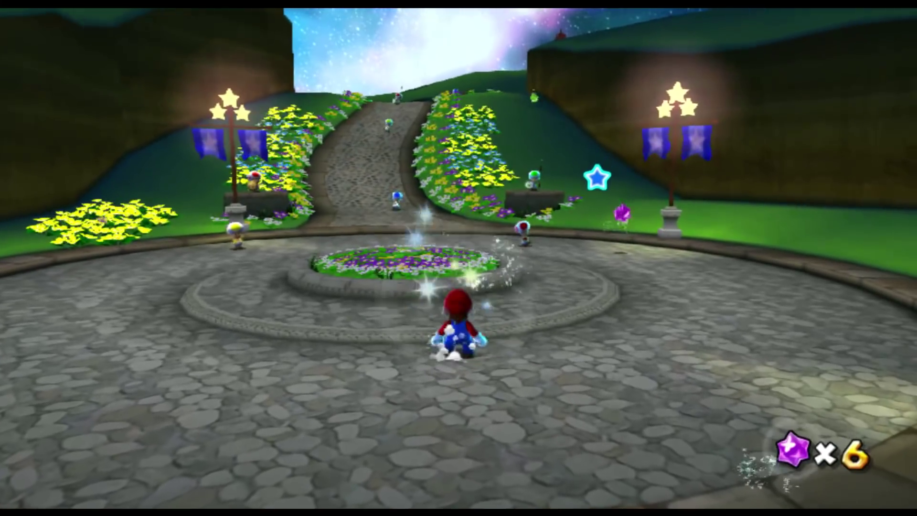
pyautogui.press('Up')
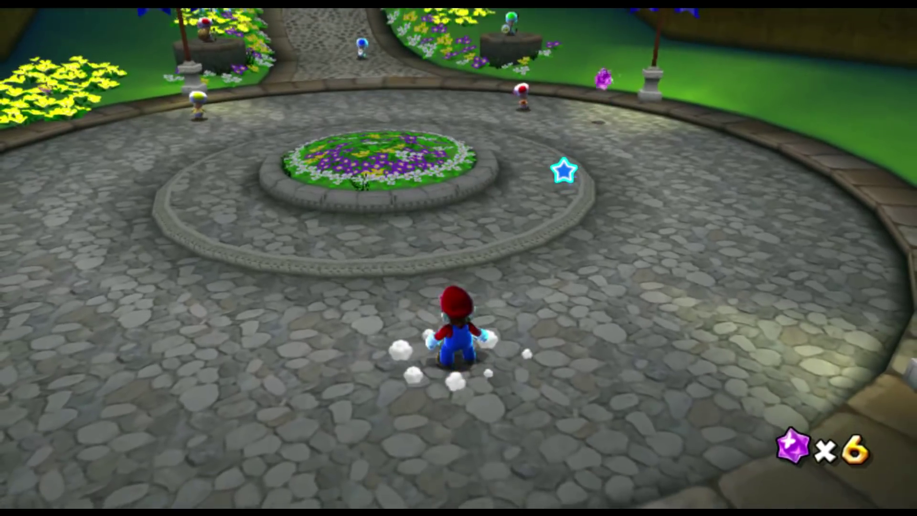
pyautogui.press('Up')
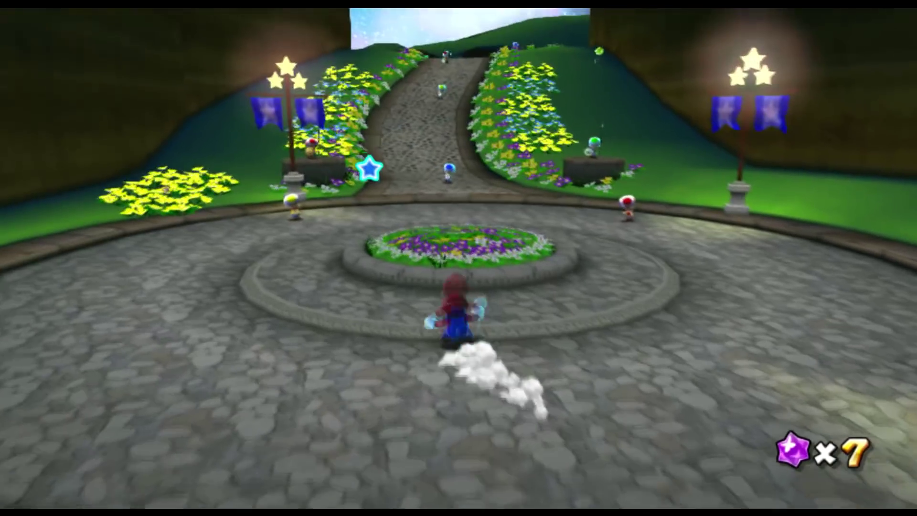
pyautogui.press('Up')
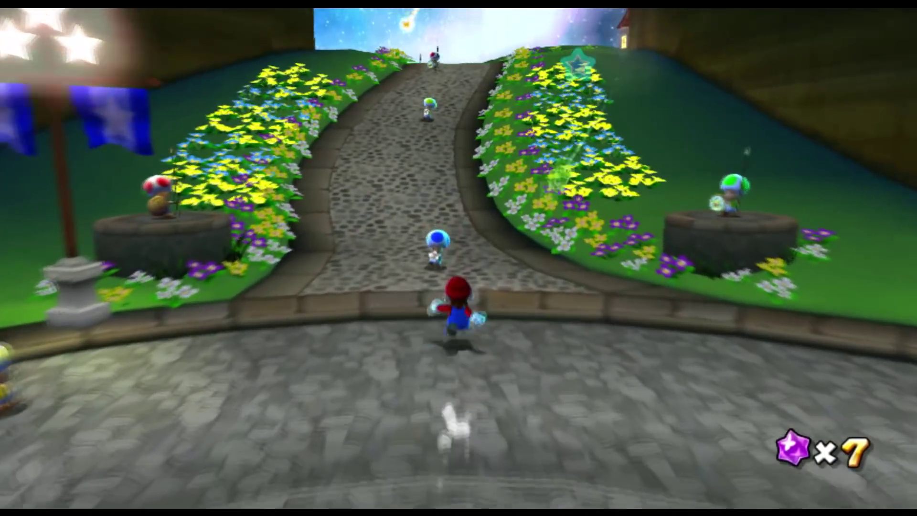
pyautogui.press('Up')
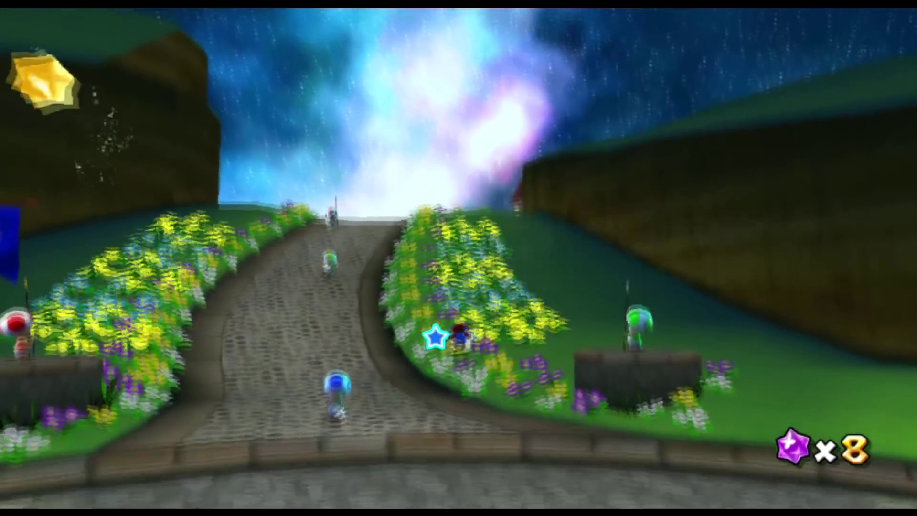